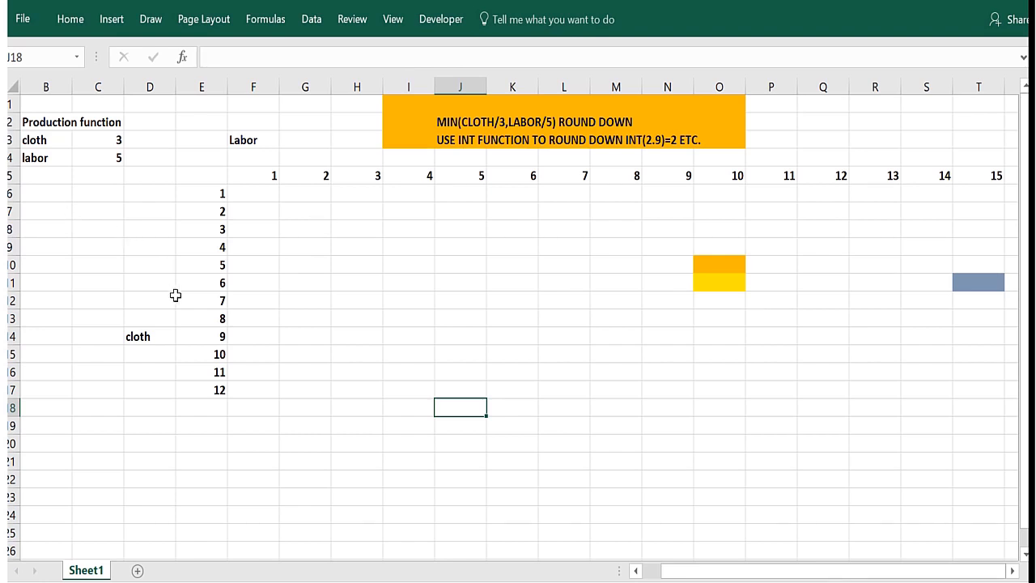
# Examine the cloth and labor axes of the production table and the coloured cells O10, O11 and T11.
pyautogui.click(206, 196)
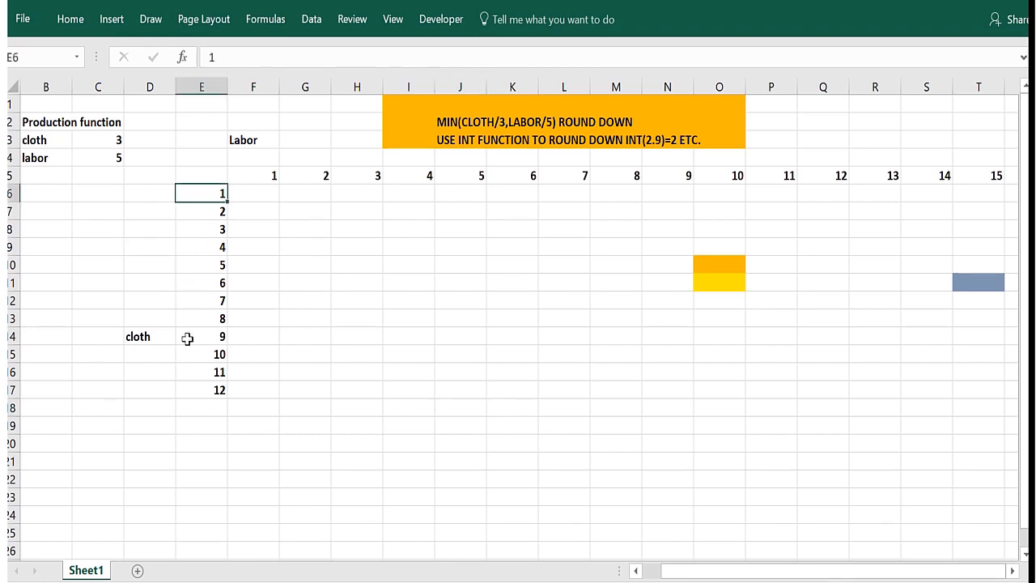
pyautogui.click(199, 392)
pyautogui.click(262, 176)
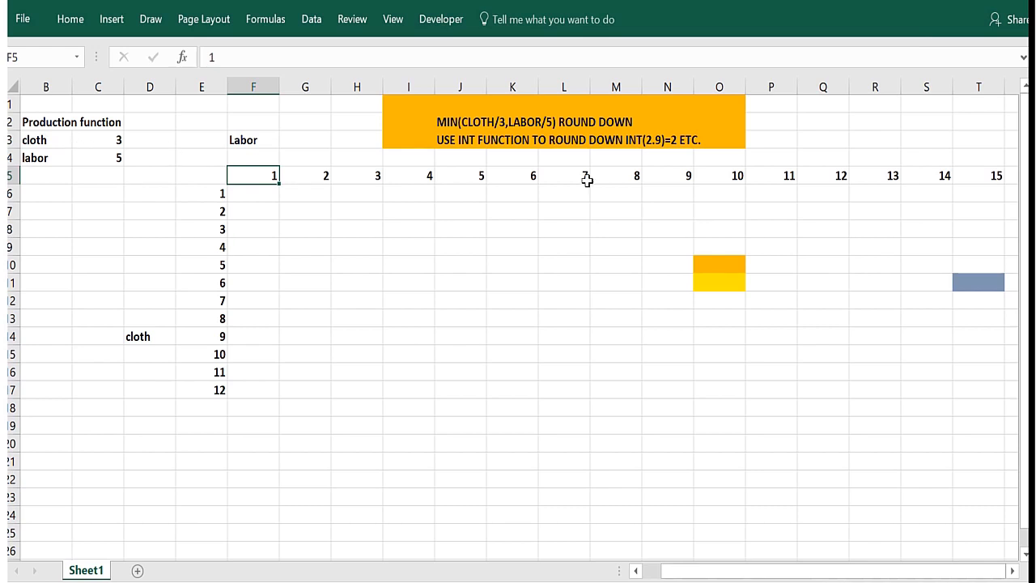
pyautogui.click(720, 259)
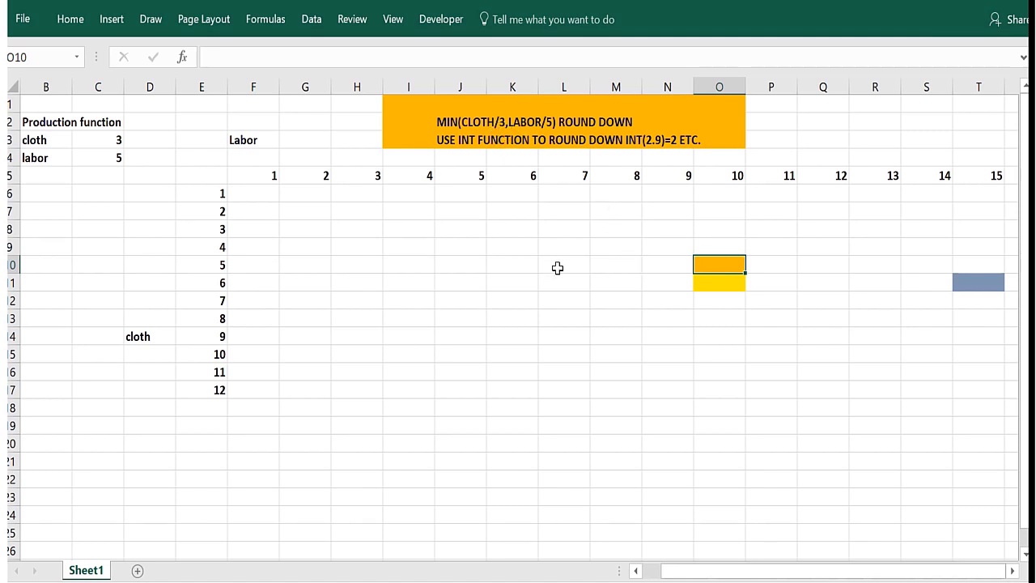
pyautogui.click(967, 280)
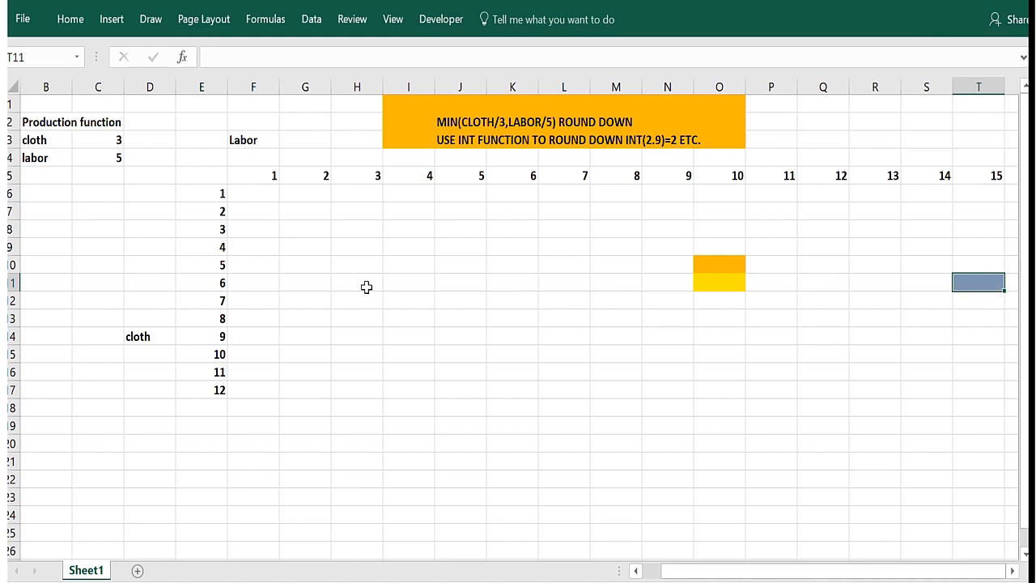
pyautogui.click(262, 280)
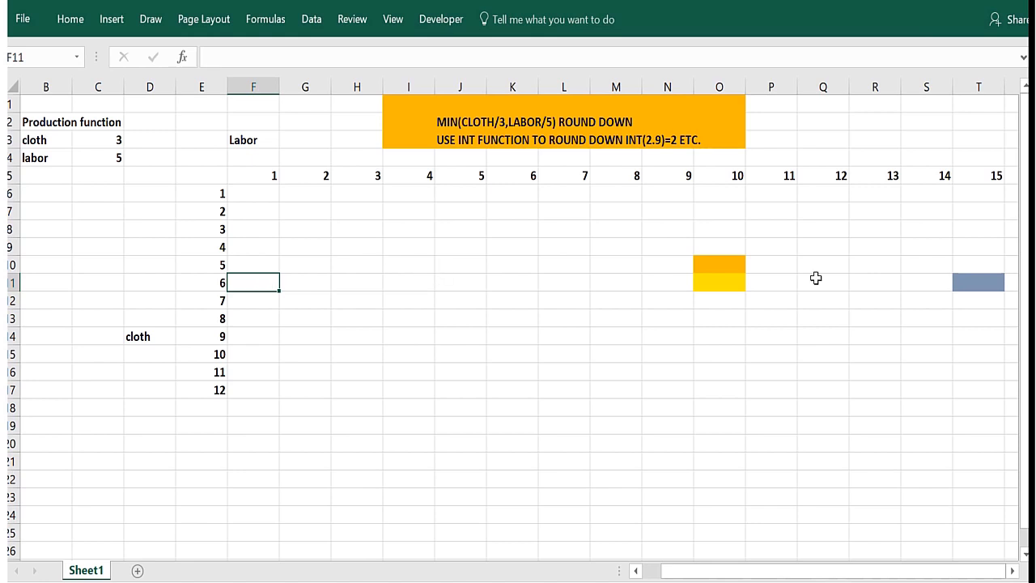
pyautogui.click(979, 280)
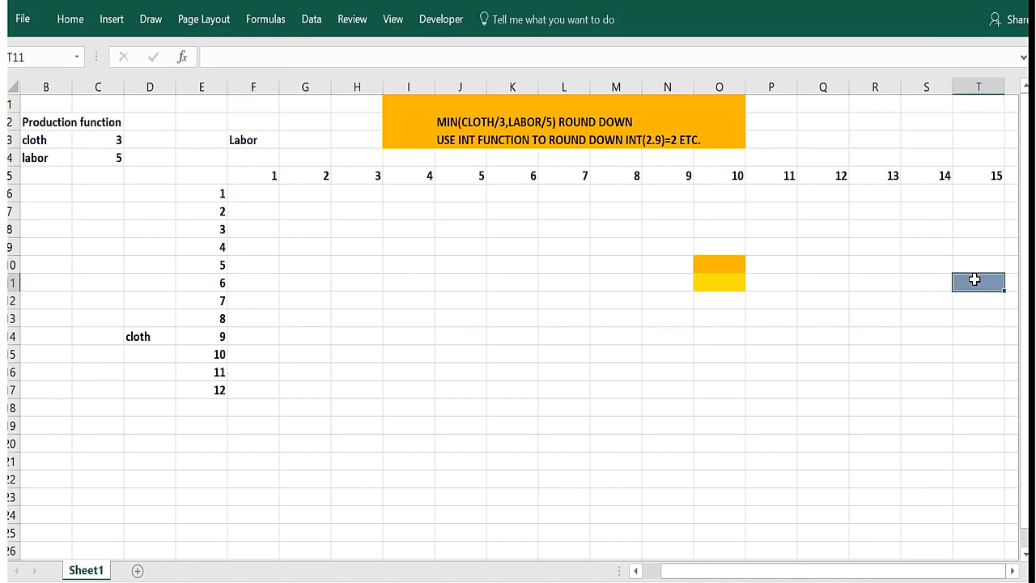
pyautogui.click(257, 280)
pyautogui.click(983, 281)
pyautogui.click(258, 197)
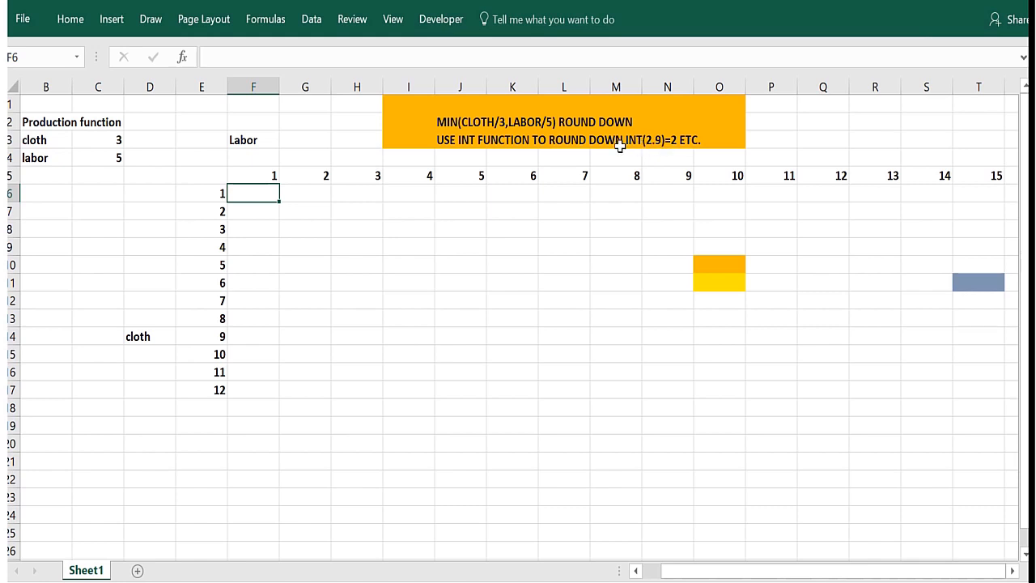
# Create names for the production function inputs in B3:C4 from the labels in the left column.
pyautogui.click(93, 144)
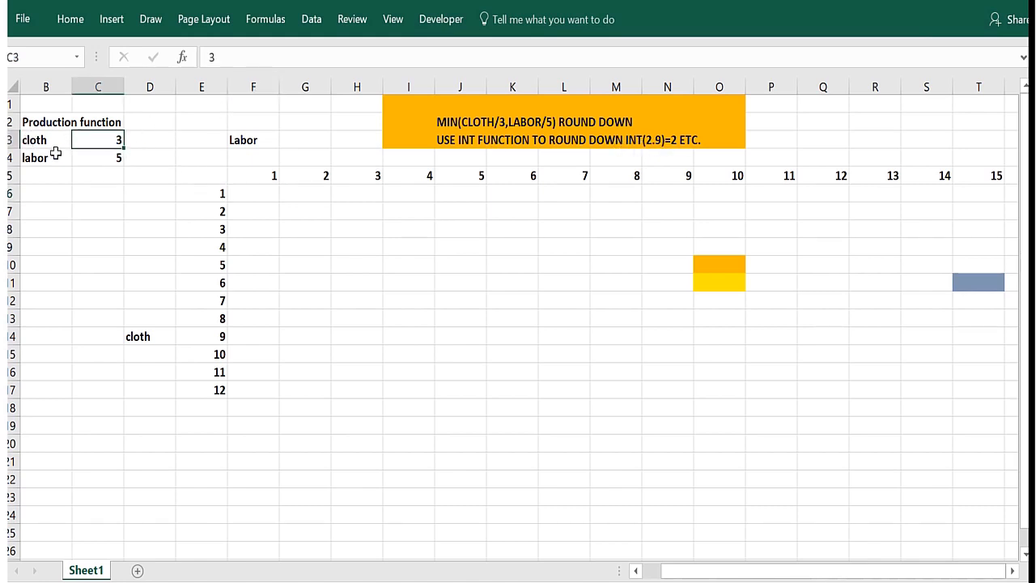
pyautogui.click(113, 158)
pyautogui.click(32, 140)
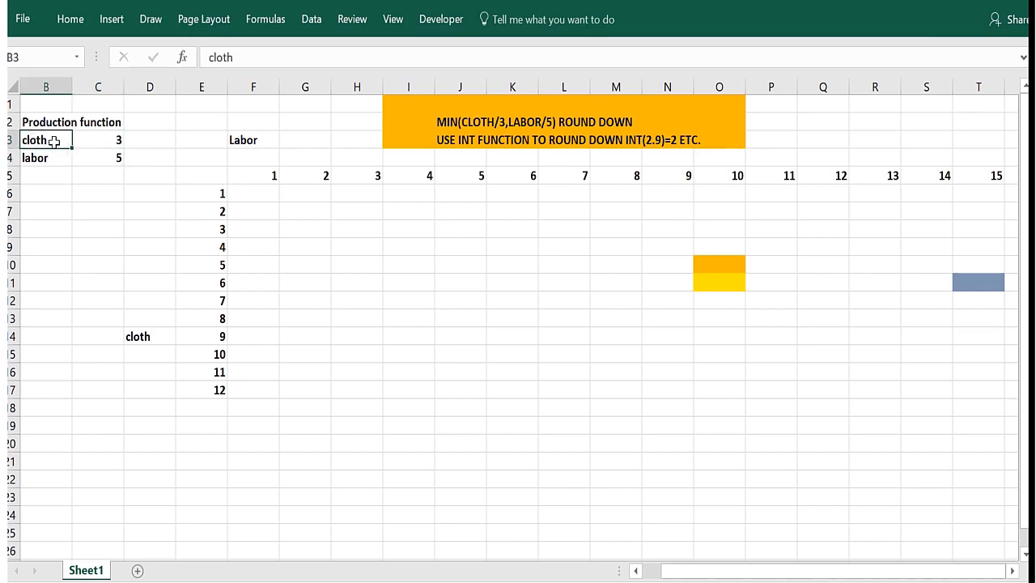
pyautogui.moveTo(54, 141); pyautogui.dragTo(106, 156)
pyautogui.click(269, 25)
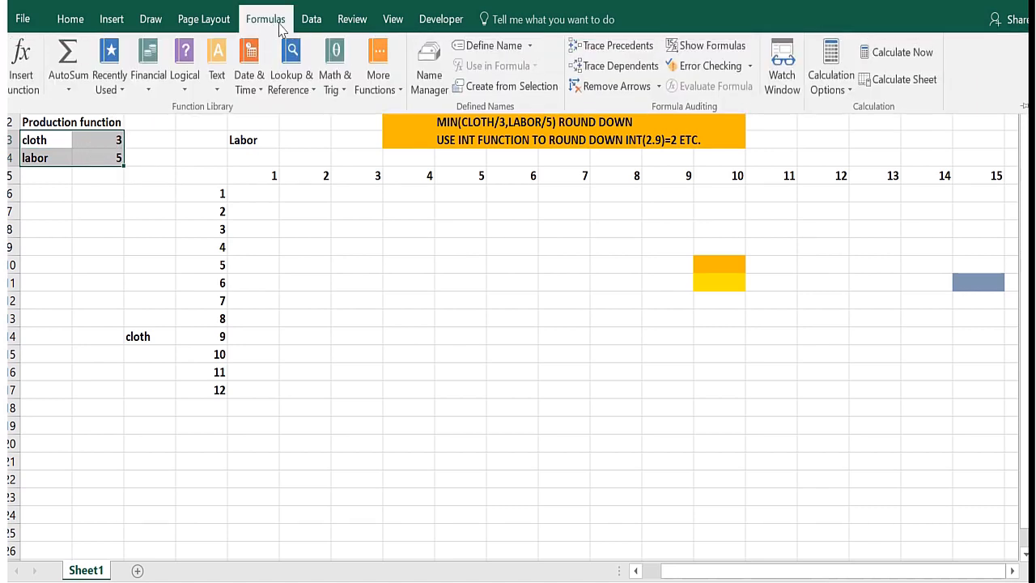
pyautogui.click(484, 89)
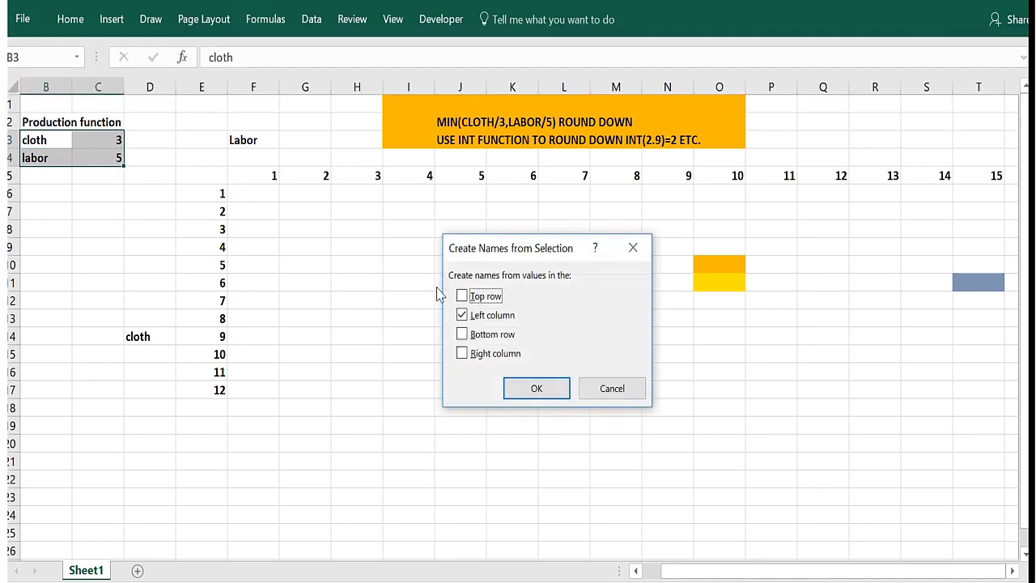
pyautogui.click(536, 389)
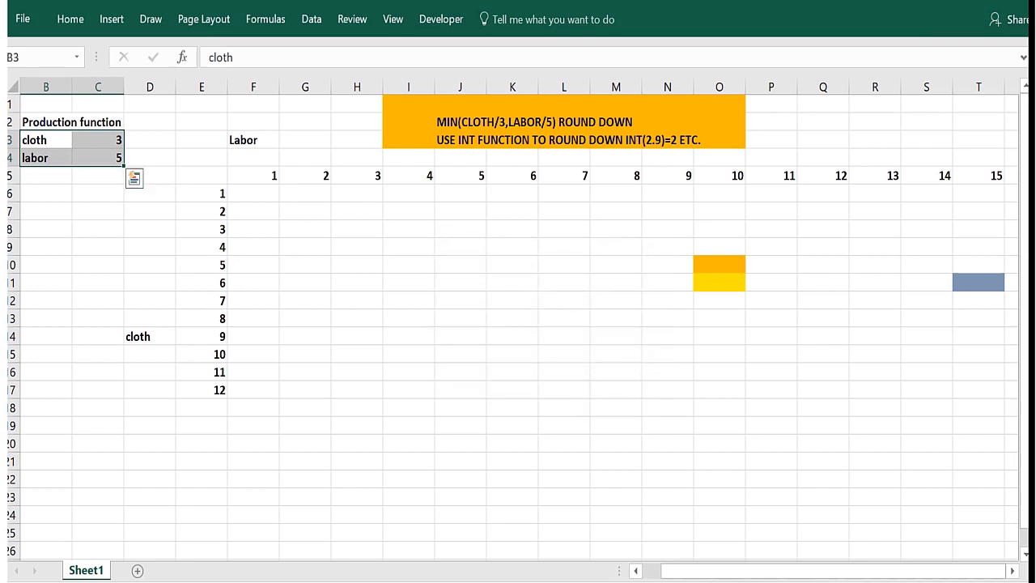
# Jump to the named cells cloth and labor to check what each name refers to.
pyautogui.click(79, 58)
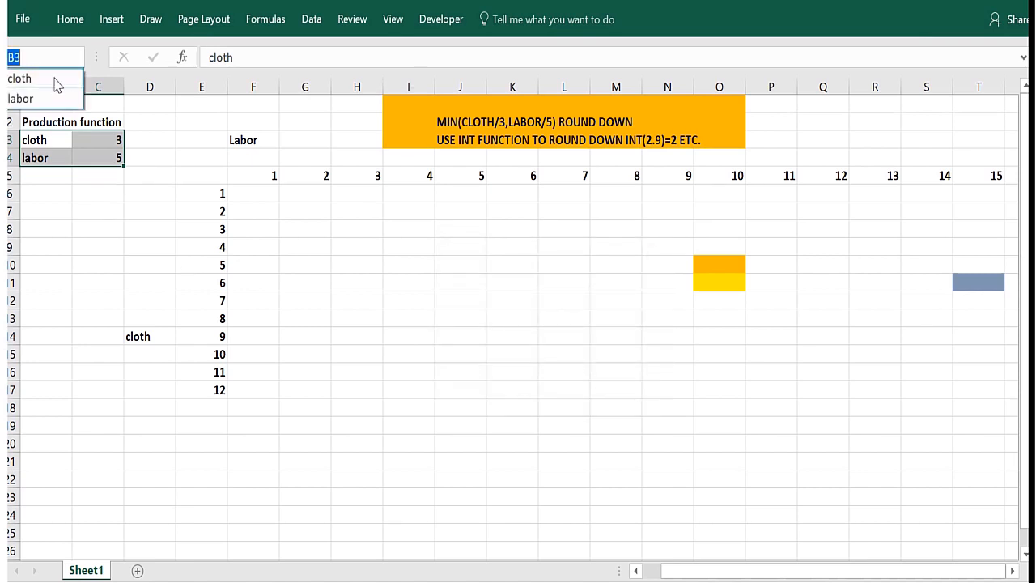
pyautogui.click(53, 77)
pyautogui.click(78, 58)
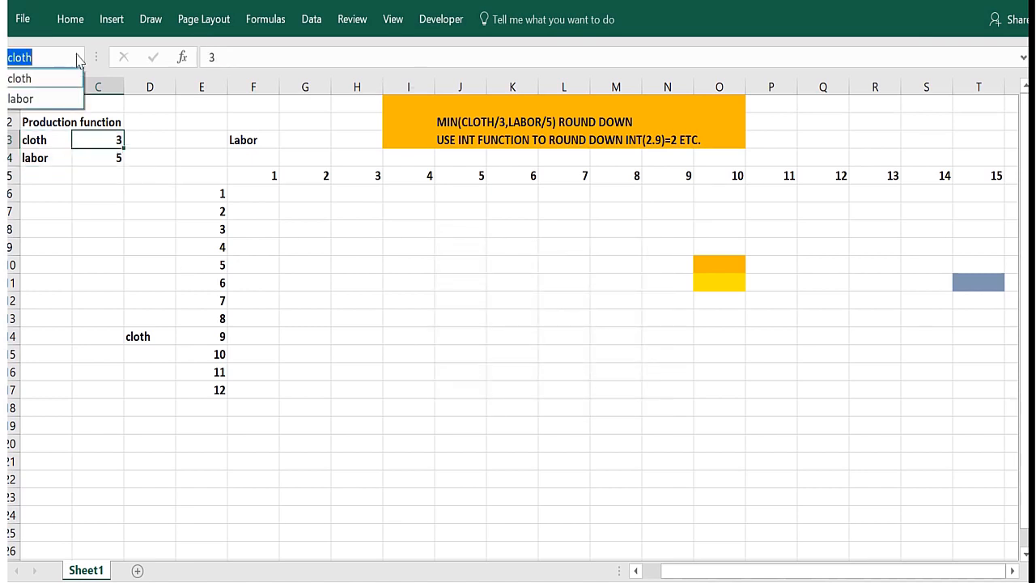
pyautogui.click(51, 96)
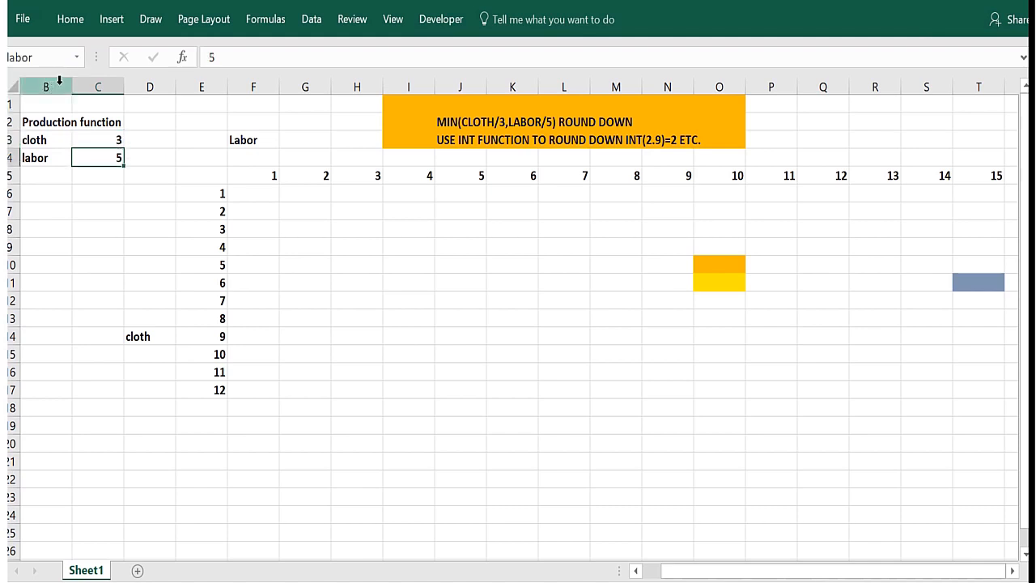
# Start a MIN formula in F6 with F$5/labor as its first argument, keeping only the row fixed.
pyautogui.click(252, 188)
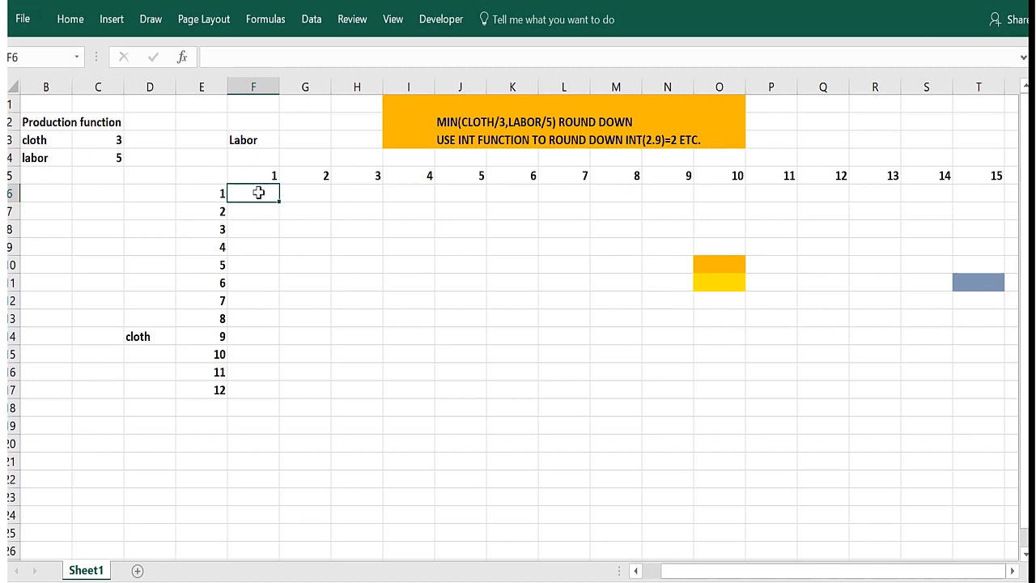
pyautogui.write('=MIN(')
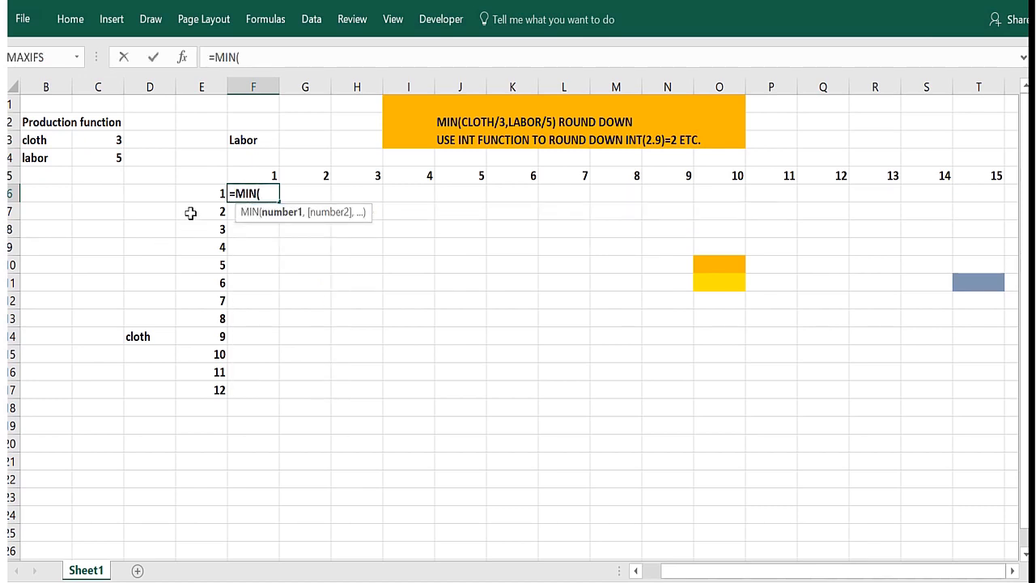
pyautogui.click(248, 172)
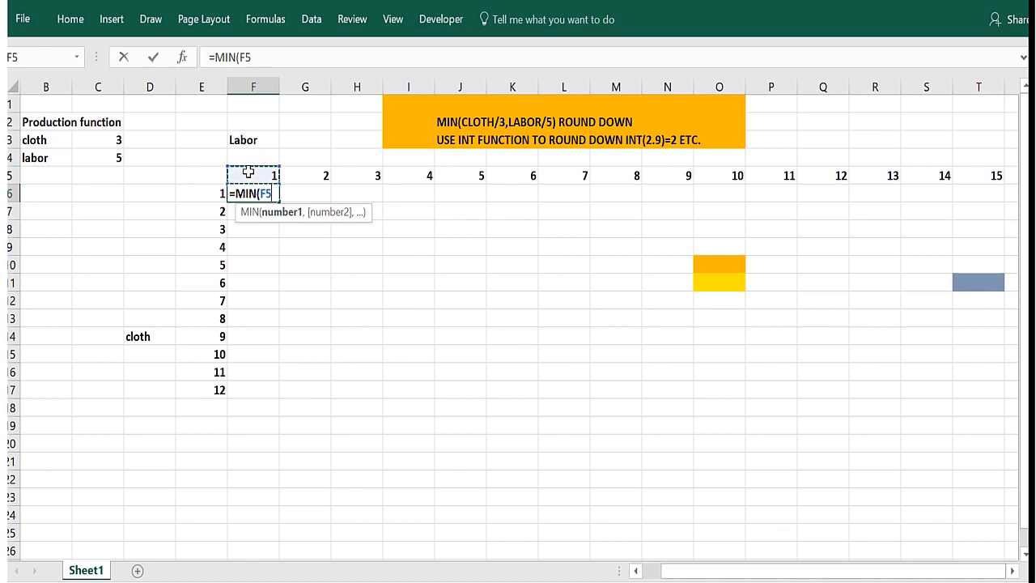
pyautogui.press('F4')
pyautogui.press('F3')
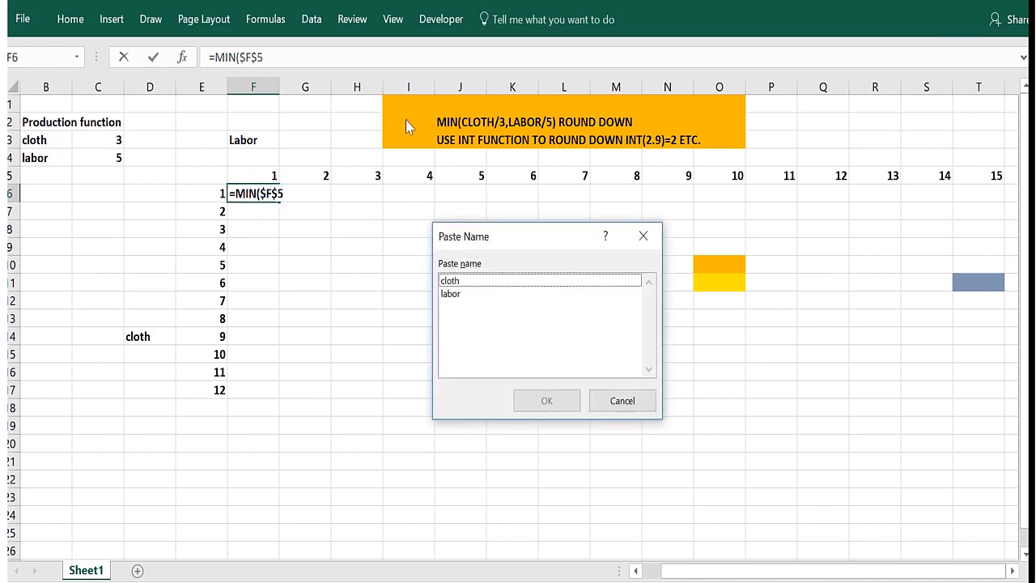
pyautogui.press('Escape')
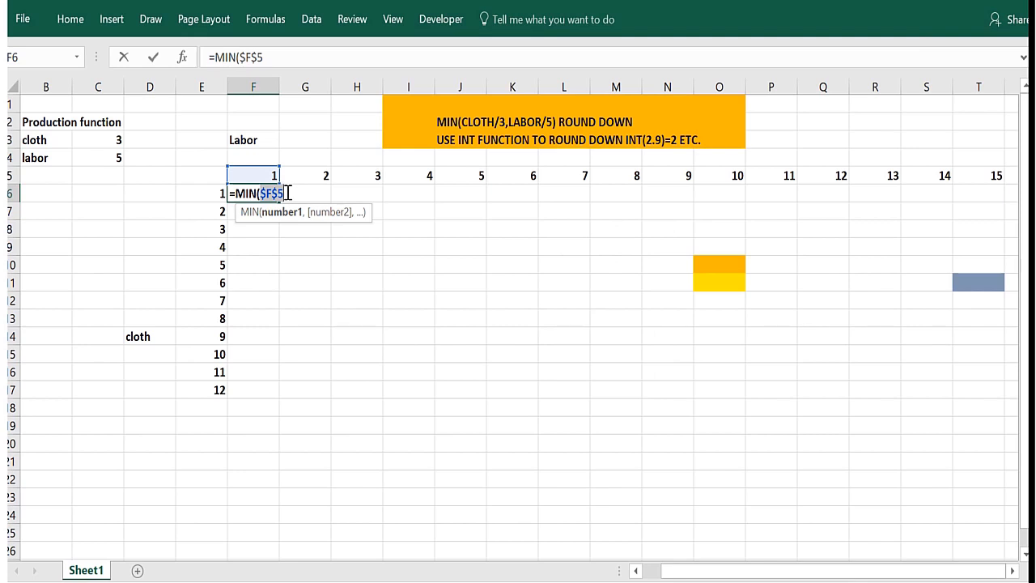
pyautogui.write('f')
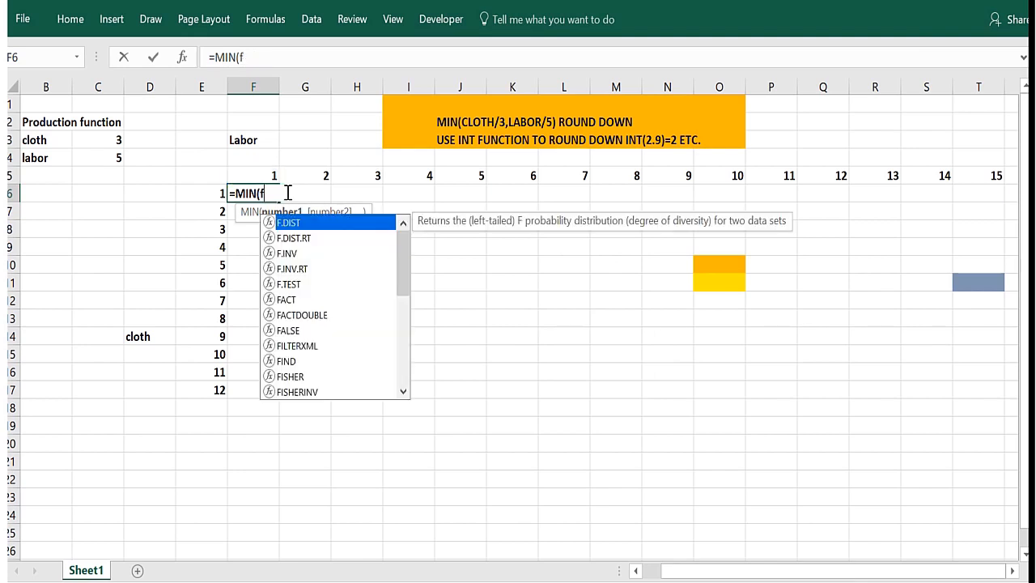
pyautogui.write('$5')
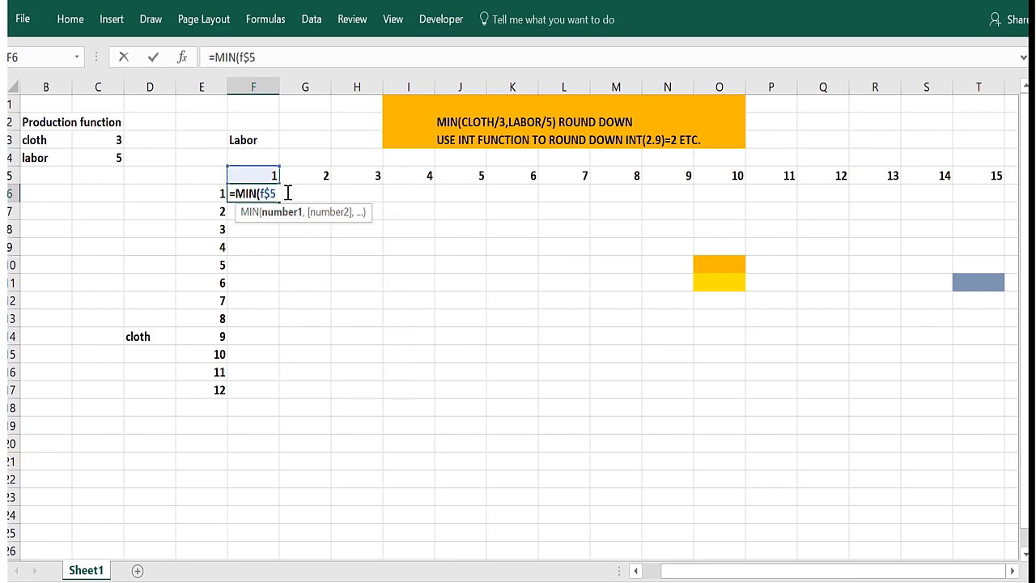
pyautogui.write('/')
pyautogui.click(93, 158)
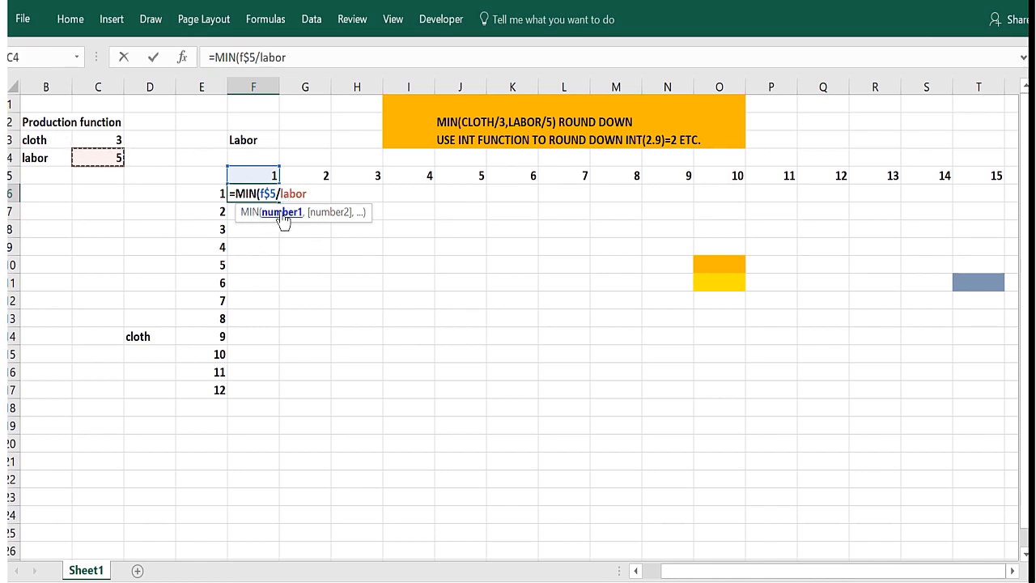
# Add $E6/cloth as the second argument of the MIN function in F6 and close the function.
pyautogui.write(',$e')
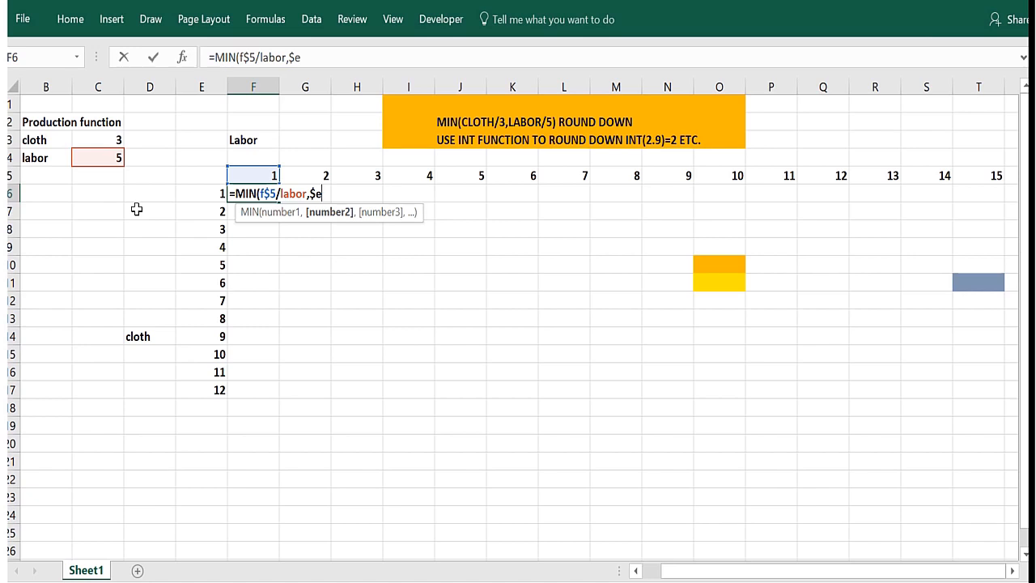
pyautogui.write('6/')
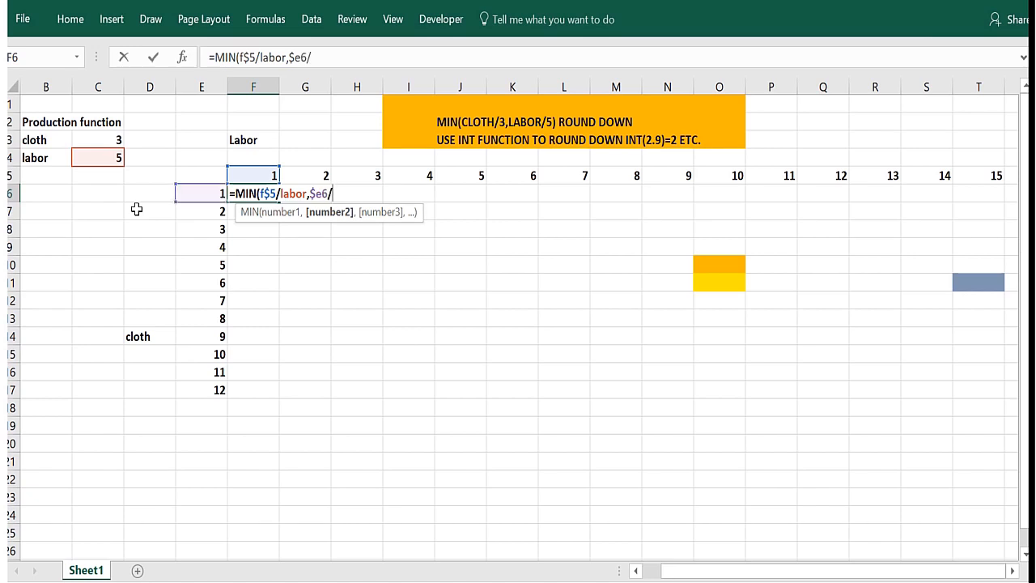
pyautogui.click(100, 138)
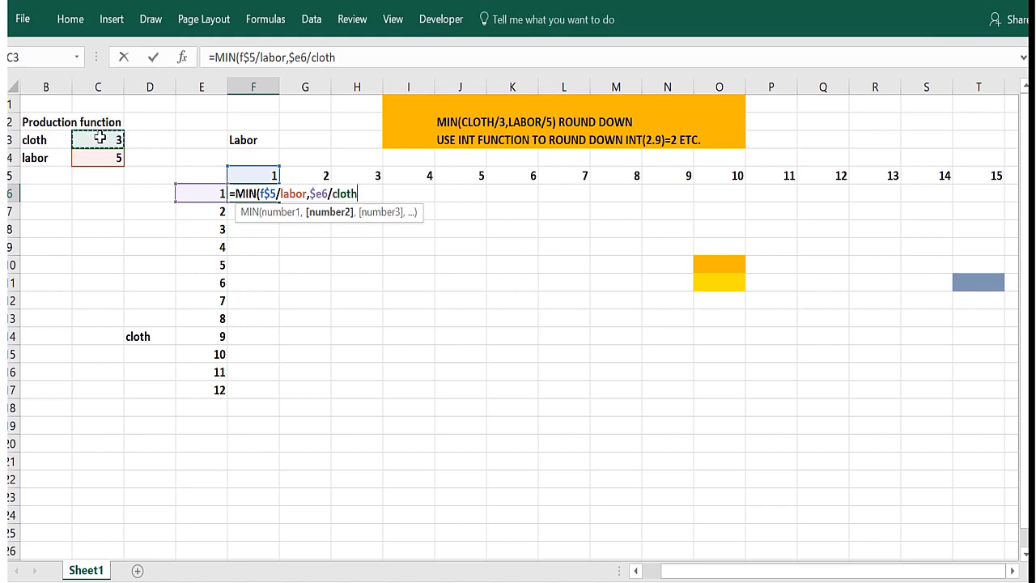
pyautogui.write(')')
# Wrap the MIN function in INT so F6 holds =INT(MIN(F$5/labor,$E6/cloth)), and enter the formula.
pyautogui.click(235, 193)
pyautogui.write('INT')
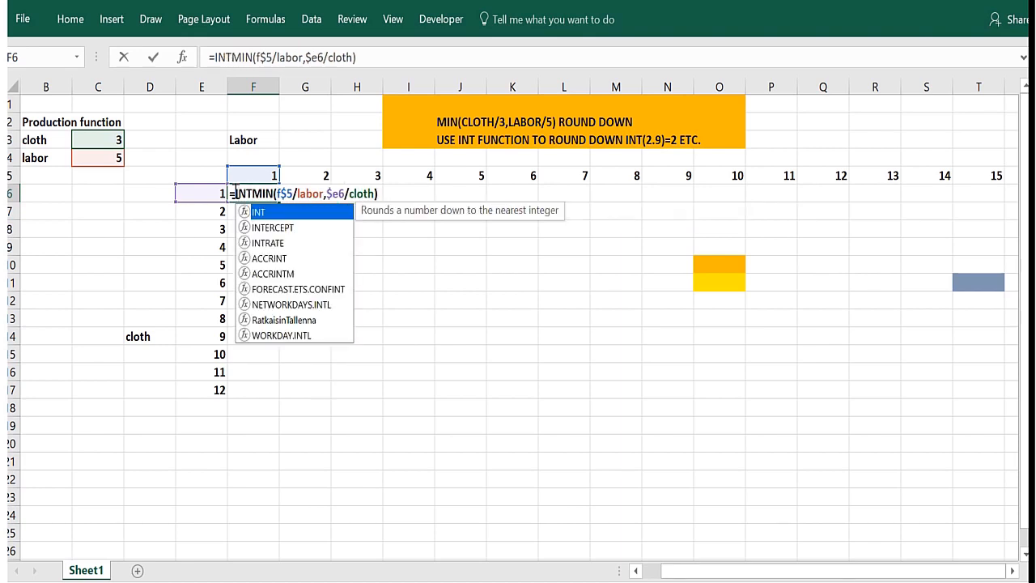
pyautogui.write('(')
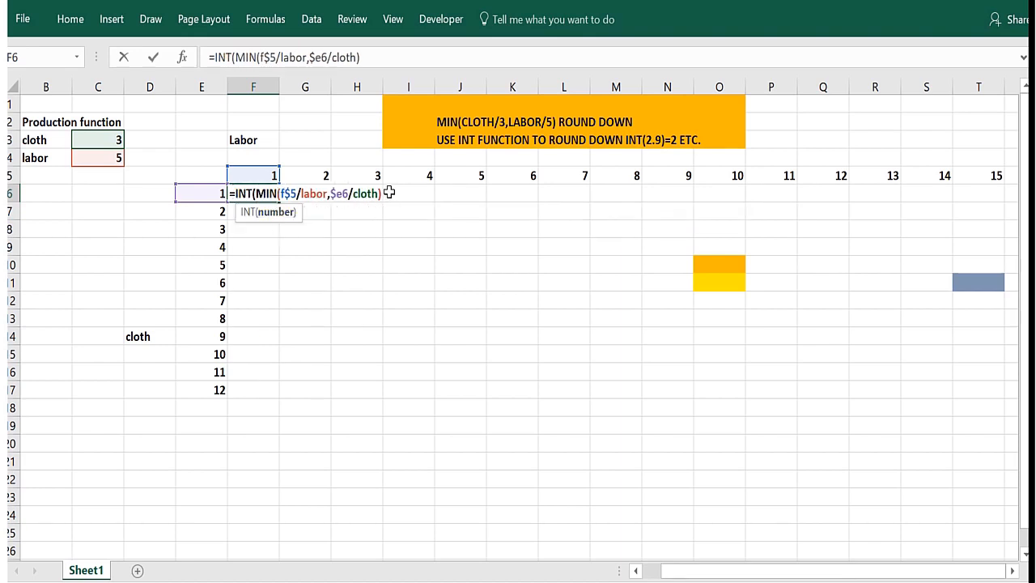
pyautogui.click(367, 56)
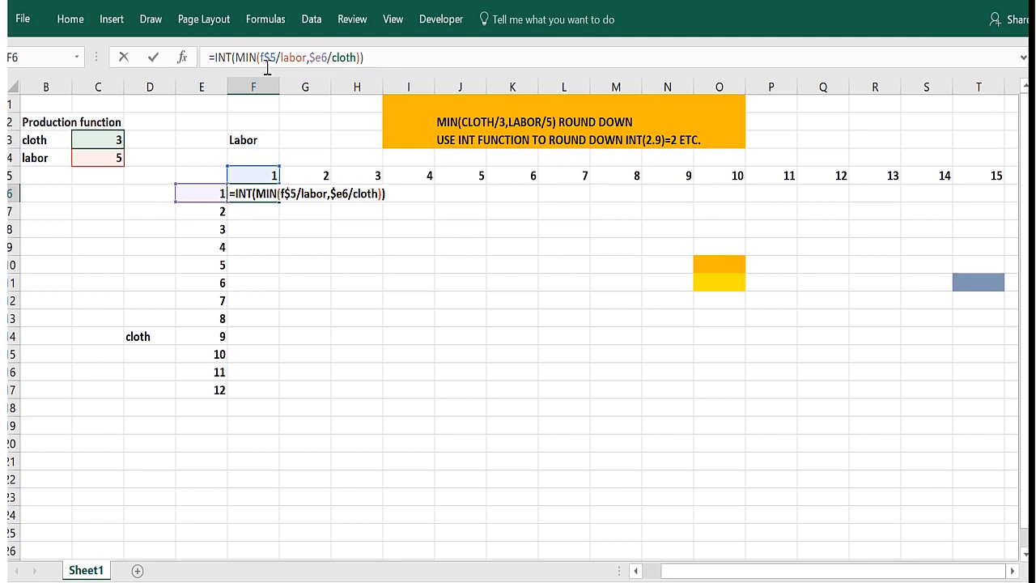
pyautogui.press('Return')
# Fill the F6 formula across to column T and down to row 17, and check the formulas in H11 and O11.
pyautogui.click(270, 195)
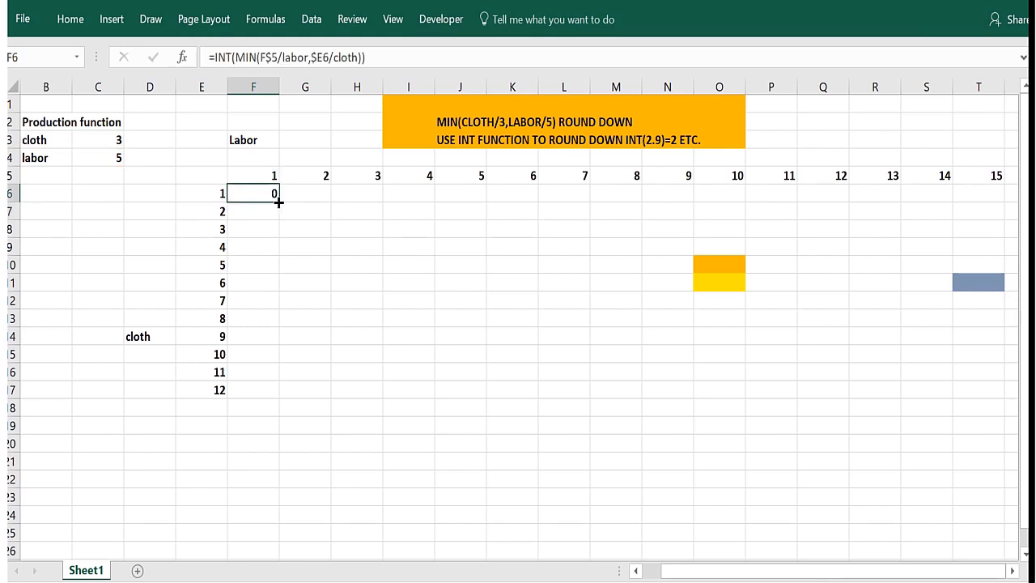
pyautogui.moveTo(278, 202); pyautogui.dragTo(1004, 204)
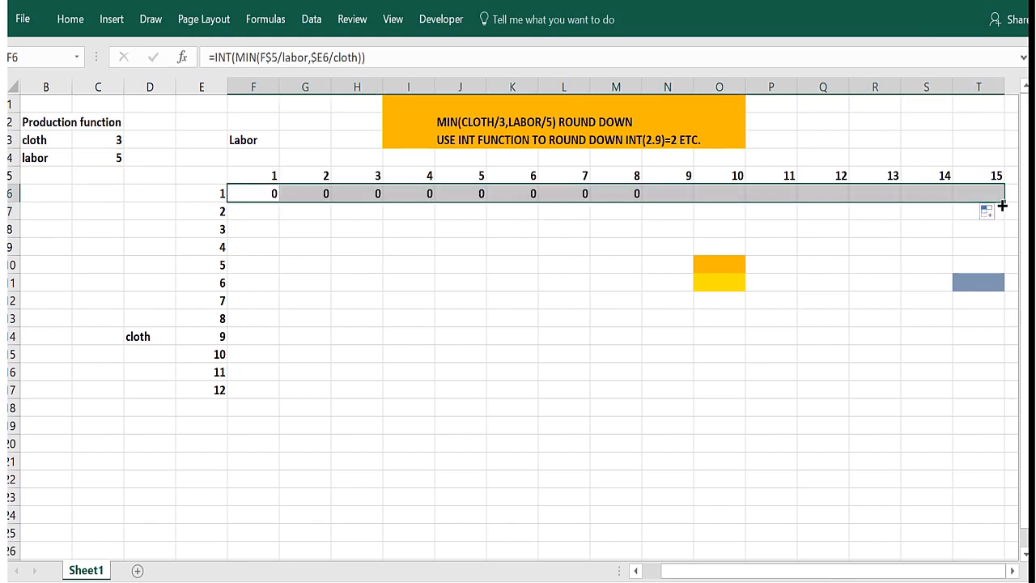
pyautogui.doubleClick(1003, 205)
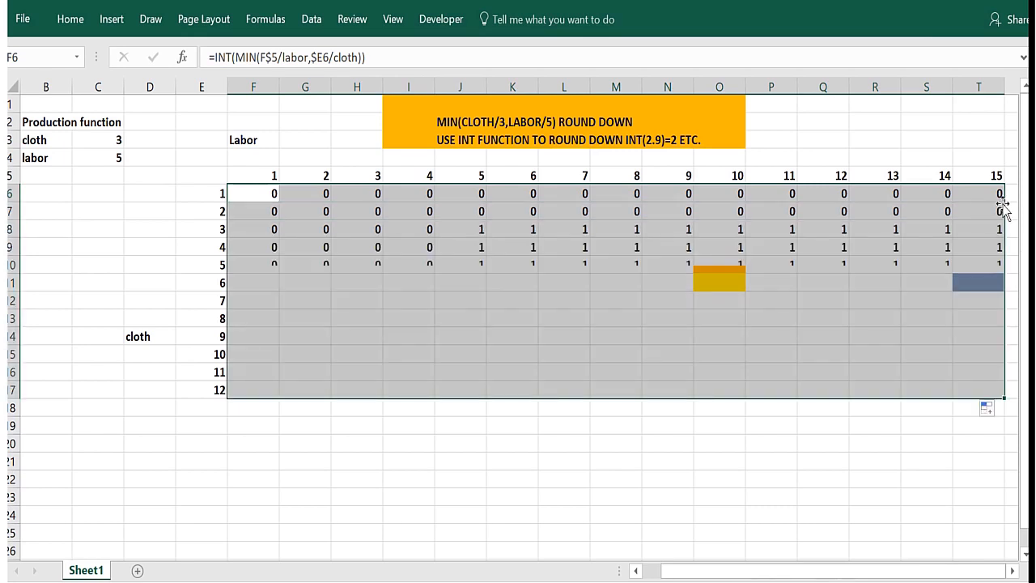
pyautogui.click(377, 283)
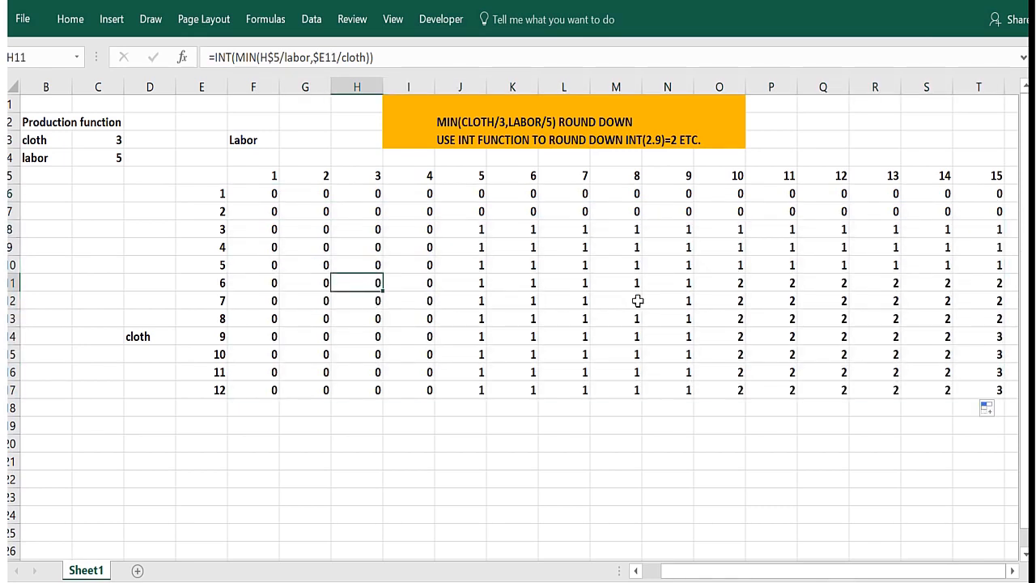
pyautogui.click(718, 283)
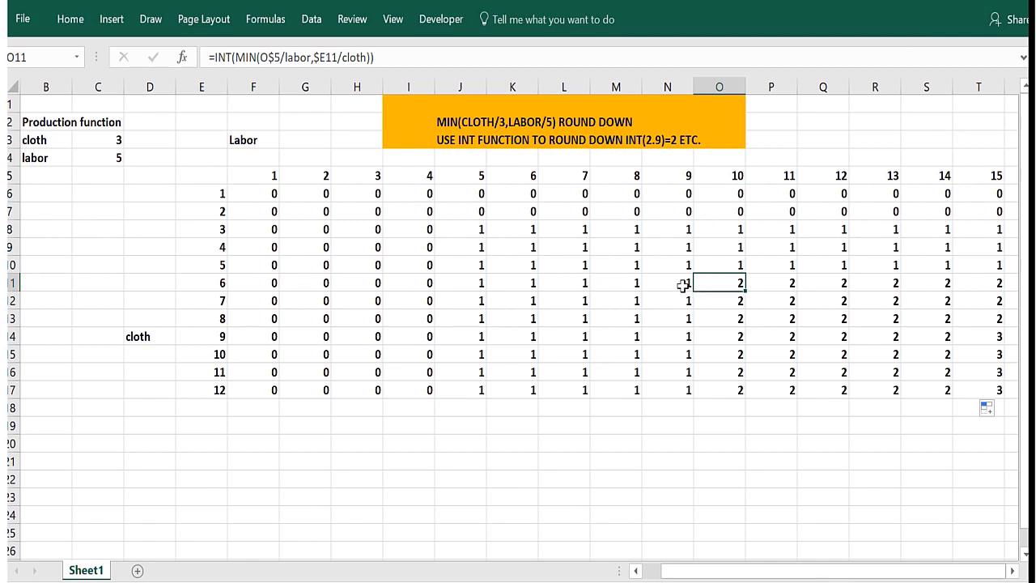
# Check the formula in O10 and highlight cell T14 with an orange fill.
pyautogui.click(718, 264)
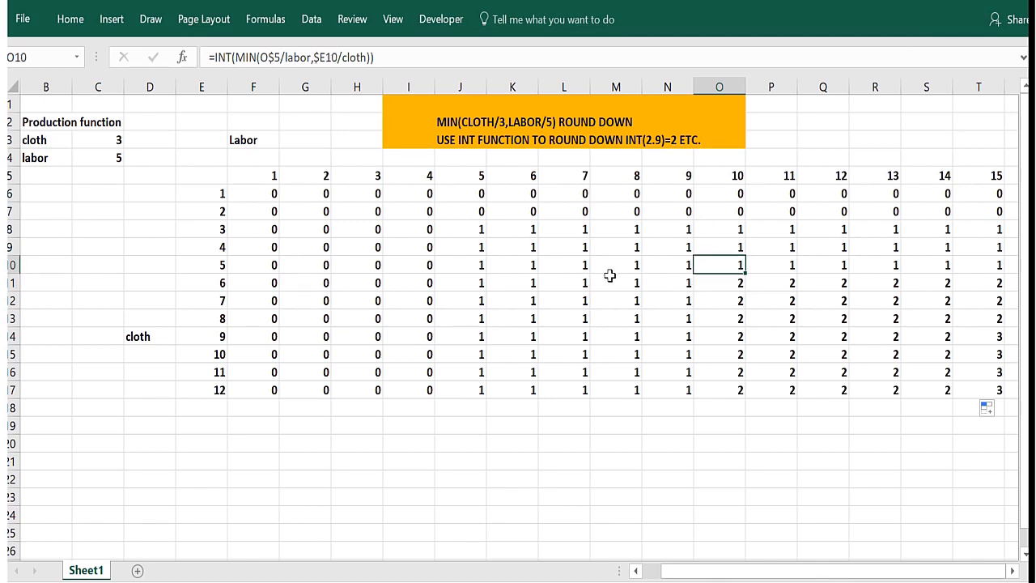
pyautogui.click(975, 331)
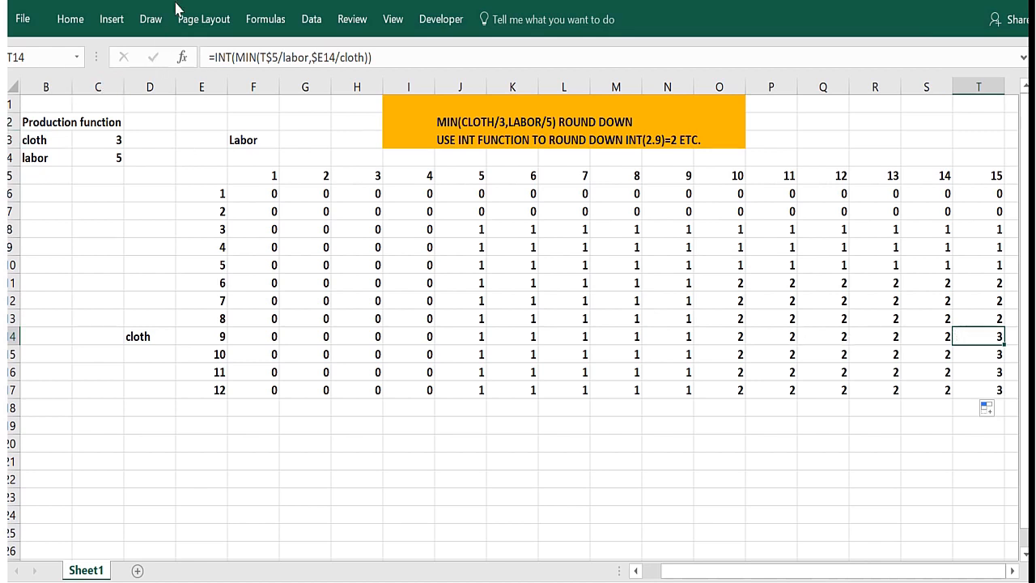
pyautogui.click(217, 1)
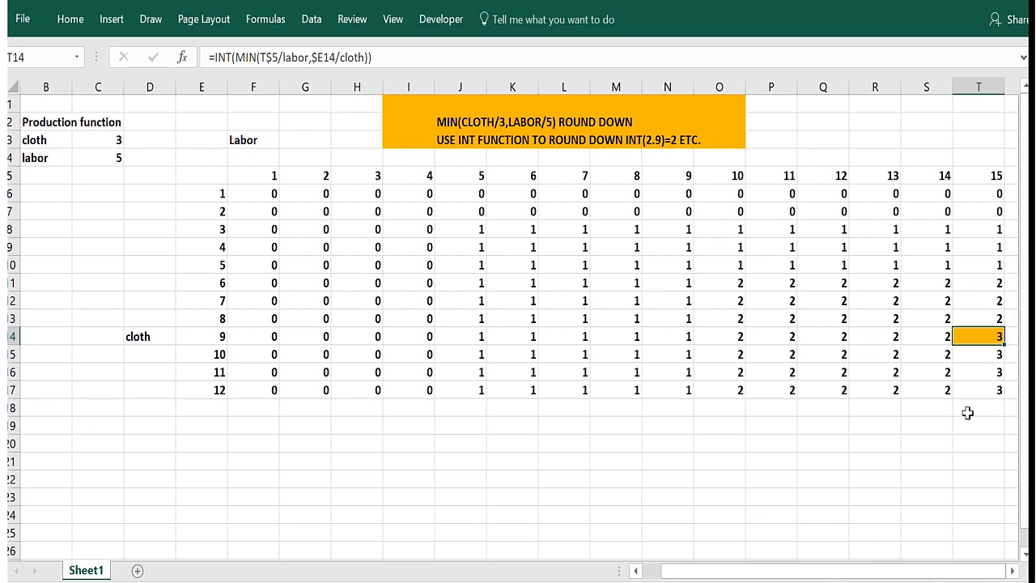
# Change the font color of the value in T17 to dark orange and select F6 to review its formula.
pyautogui.click(976, 390)
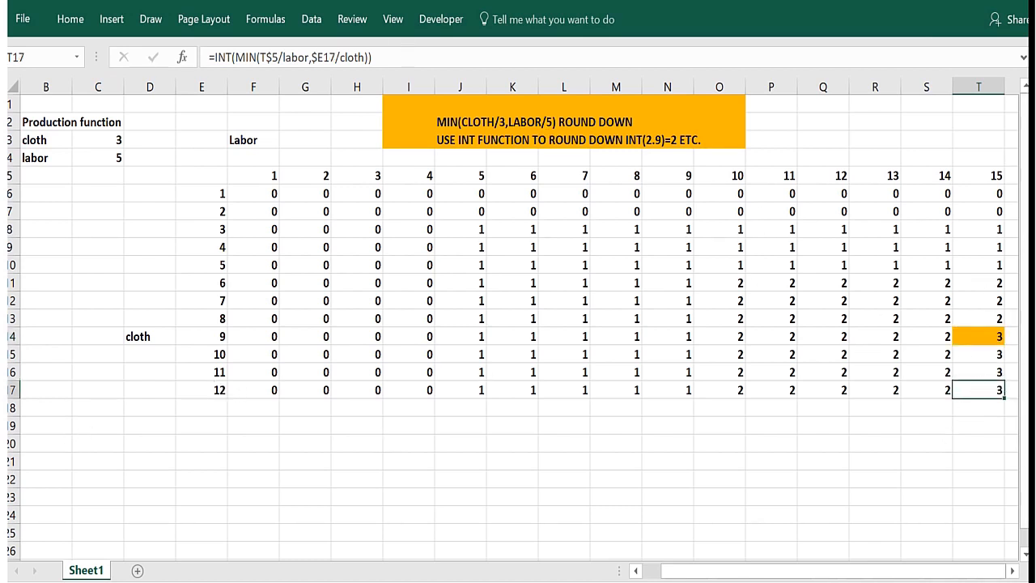
pyautogui.click(247, 2)
pyautogui.click(502, 421)
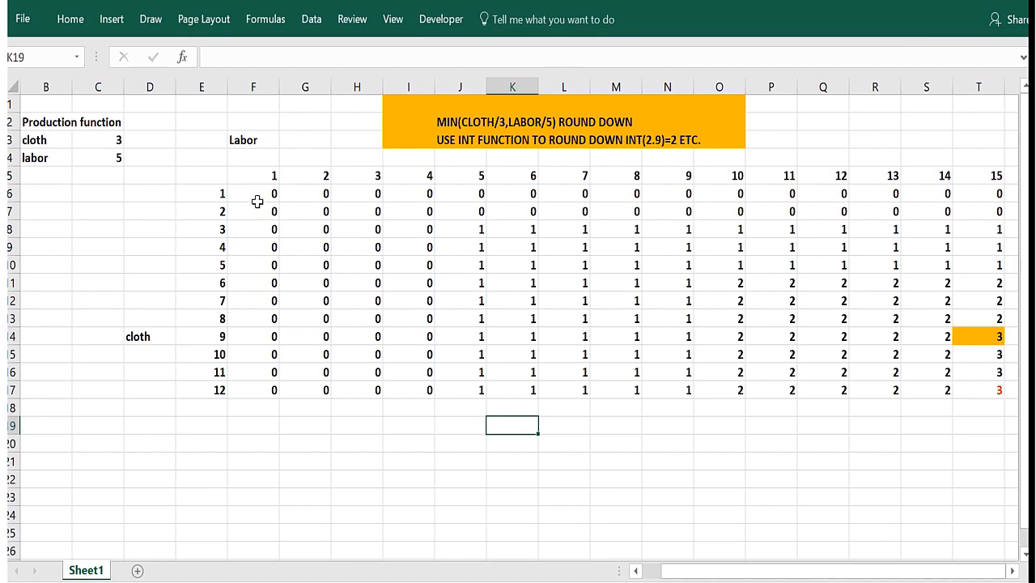
pyautogui.click(256, 200)
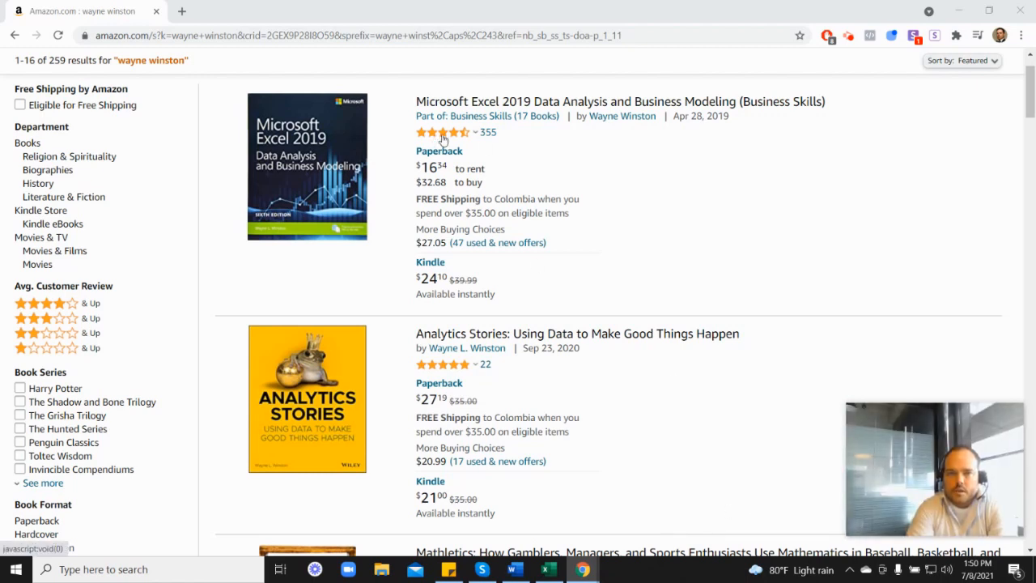
# In the Amazon search results in Chrome, look through the author's books down to Marketing Analytics: Data-Driven Techniques with Microsoft Excel.
pyautogui.moveTo(443, 139)
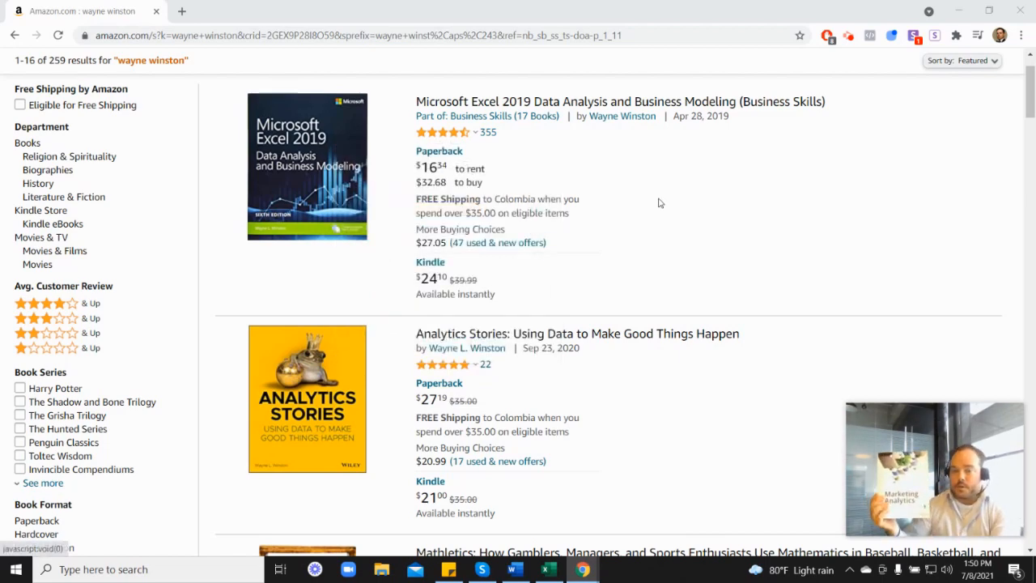
pyautogui.scroll(-6, 874, 323)
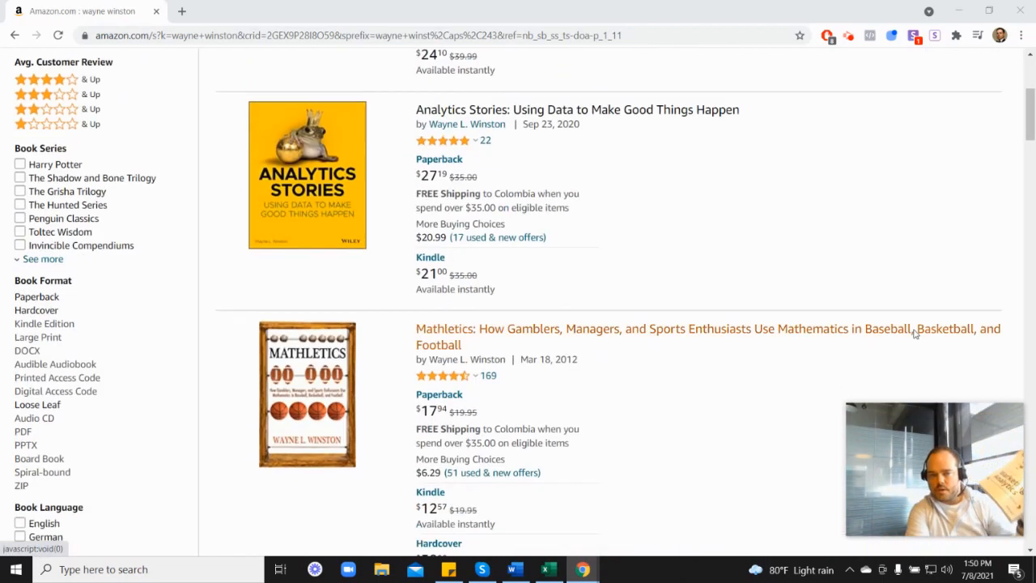
pyautogui.scroll(-2, 946, 295)
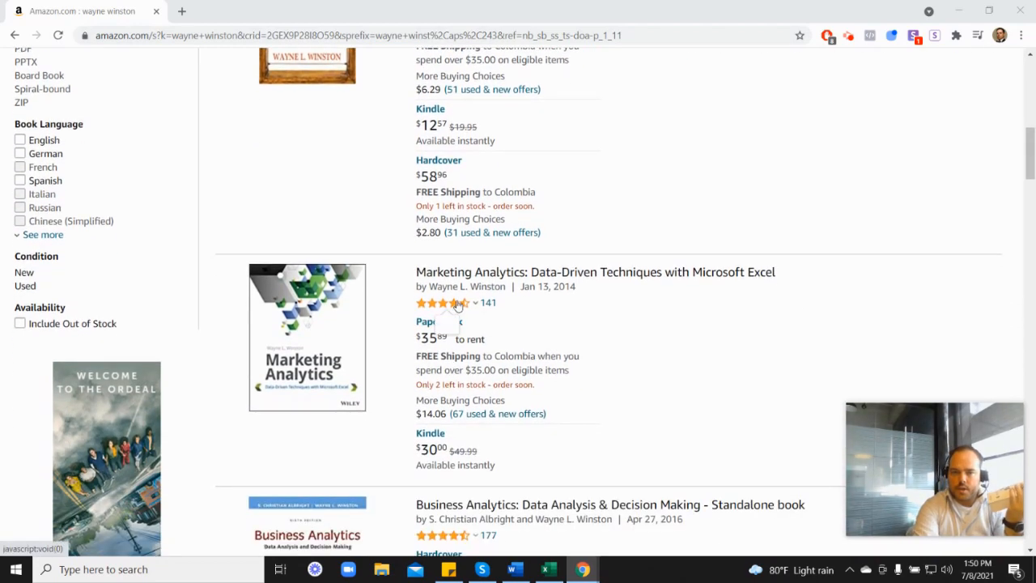
pyautogui.moveTo(458, 304)
pyautogui.scroll(6, 603, 306)
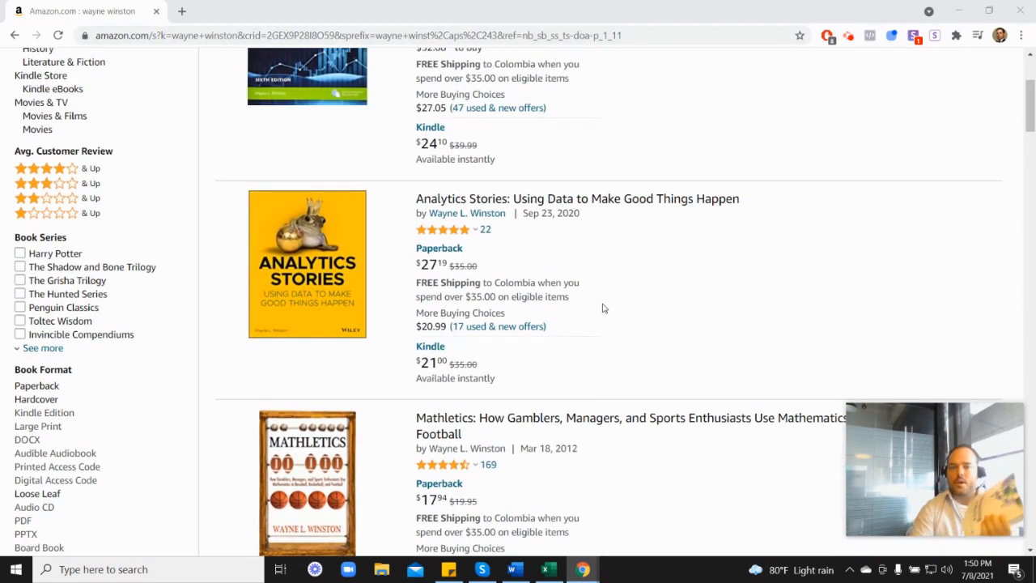